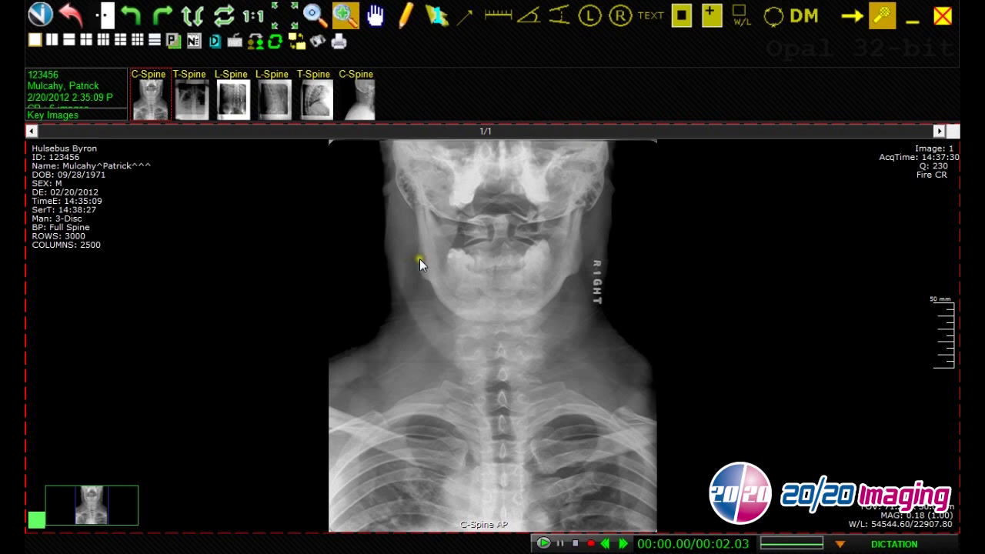
# Step: Adjust the window/level of the C-Spine AP image and zoom the image in and out
pyautogui.moveTo(419, 262); pyautogui.dragTo(581, 213)
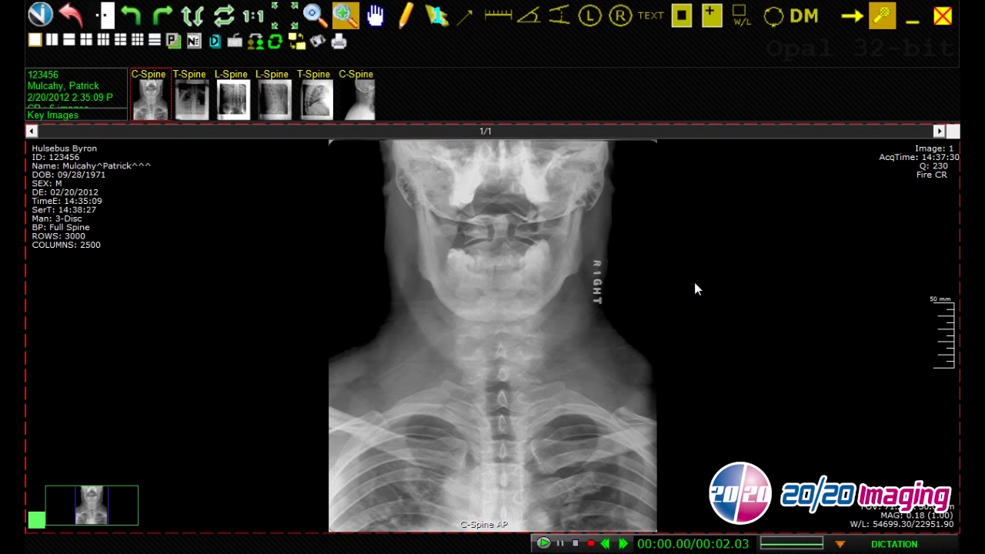
pyautogui.click(611, 290)
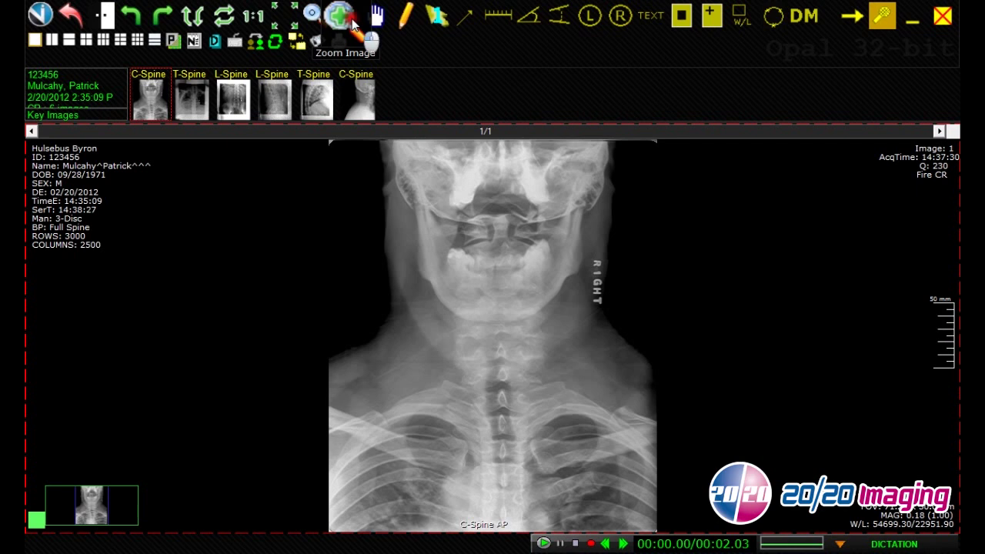
pyautogui.click(458, 318)
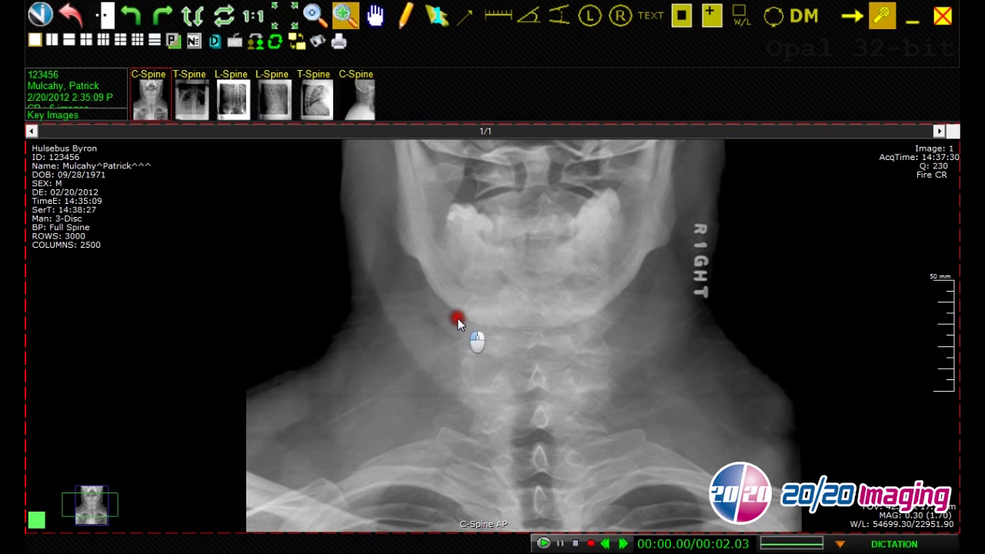
pyautogui.rightClick(457, 318)
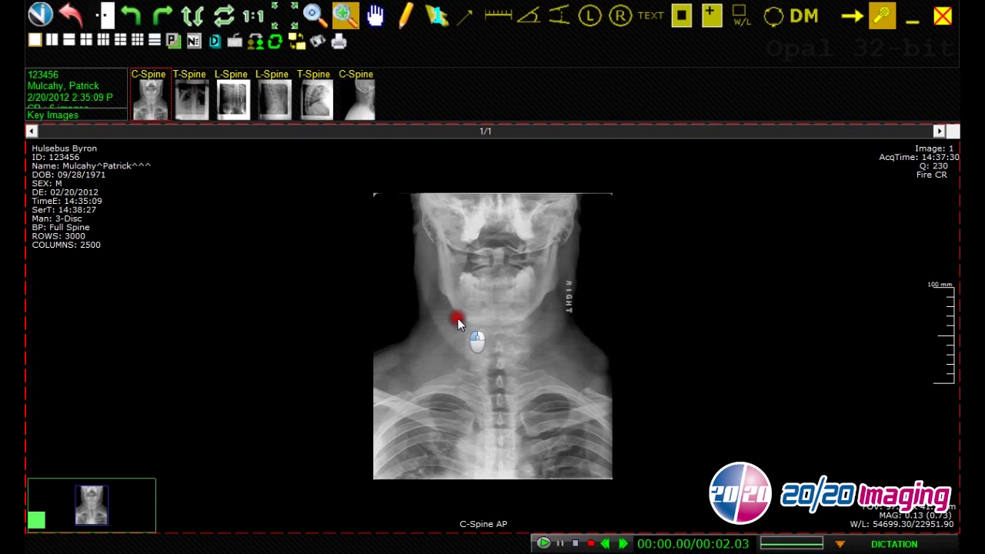
pyautogui.click(458, 318)
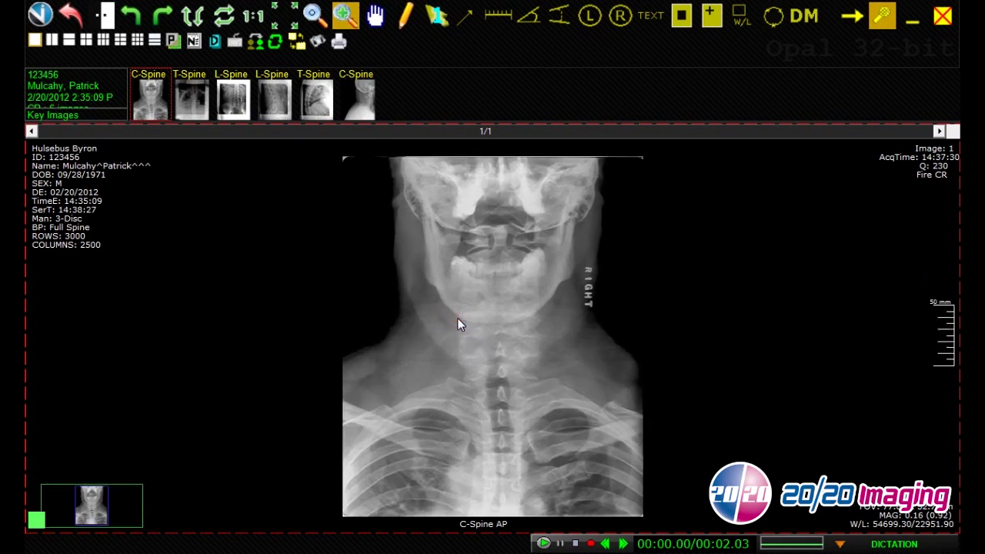
# Step: Apply 90% Bone Enhance to the C-Spine AP image
pyautogui.rightClick(415, 224)
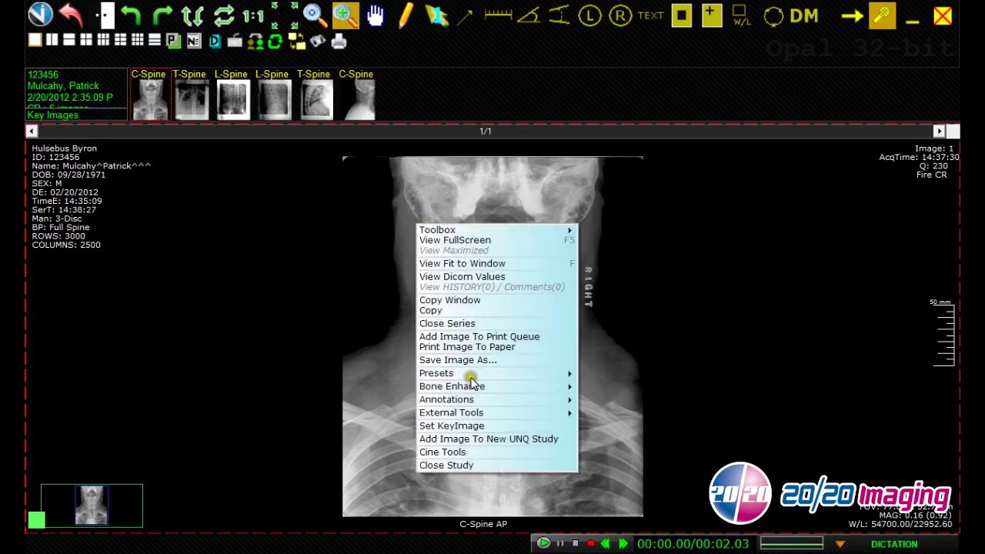
pyautogui.moveTo(477, 390)
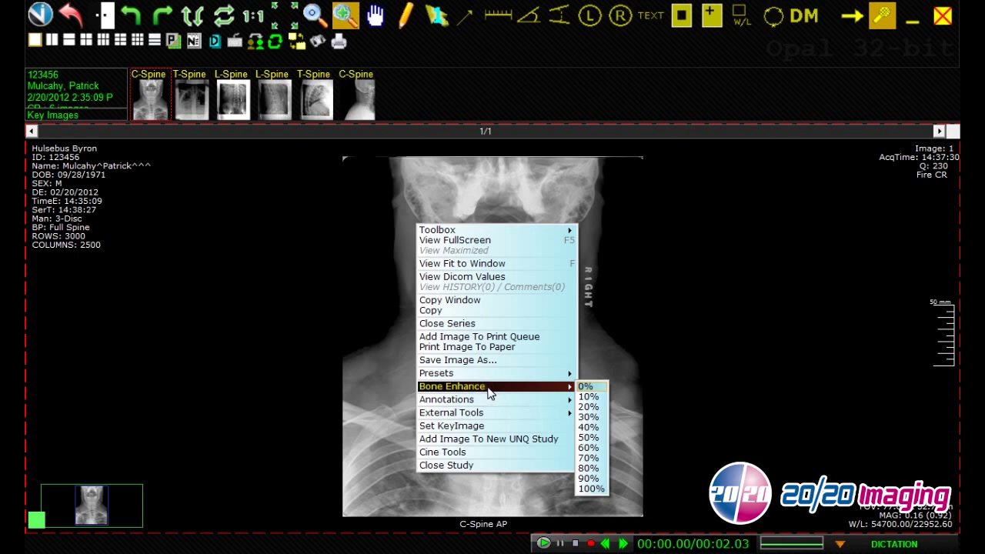
pyautogui.click(589, 477)
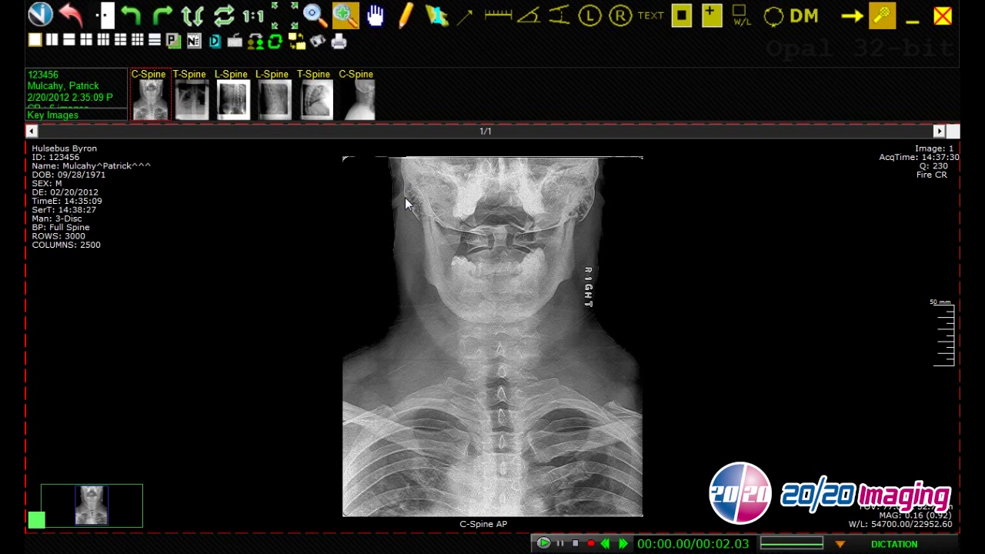
# Step: Invert the greyscale of the C-Spine AP image to examine the negative, and switch the inversion back
pyautogui.click(110, 20)
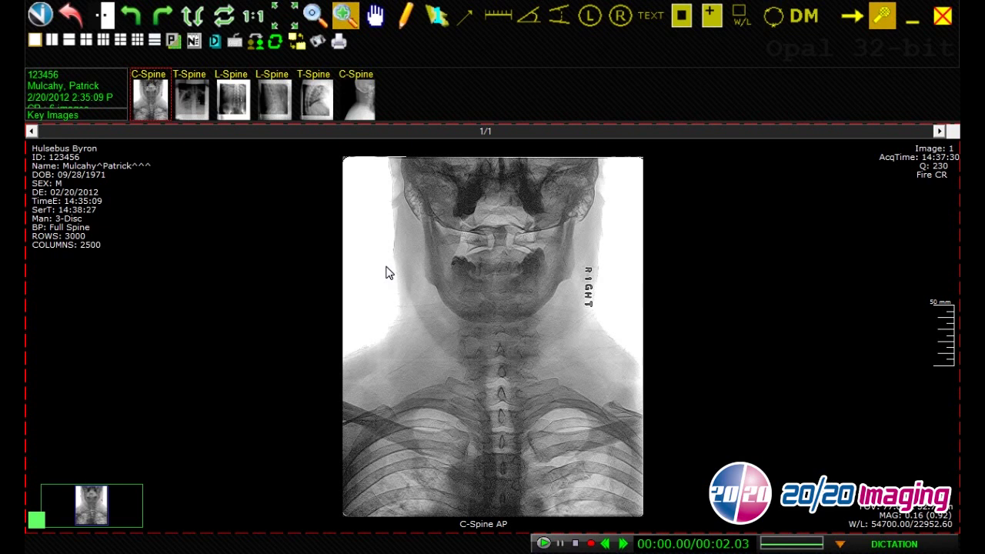
pyautogui.click(428, 291)
pyautogui.click(531, 338)
pyautogui.click(111, 27)
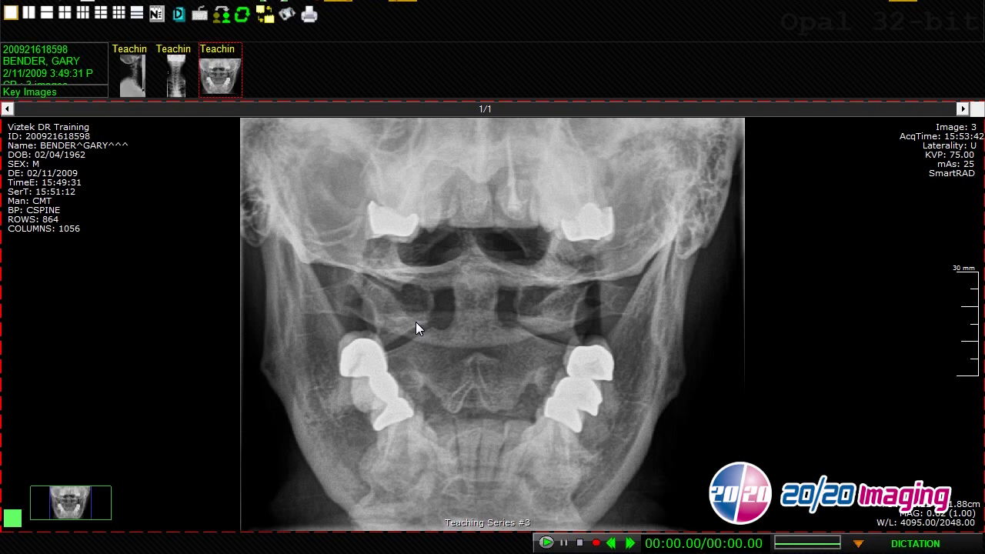
pyautogui.click(404, 284)
pyautogui.click(463, 290)
pyautogui.click(537, 280)
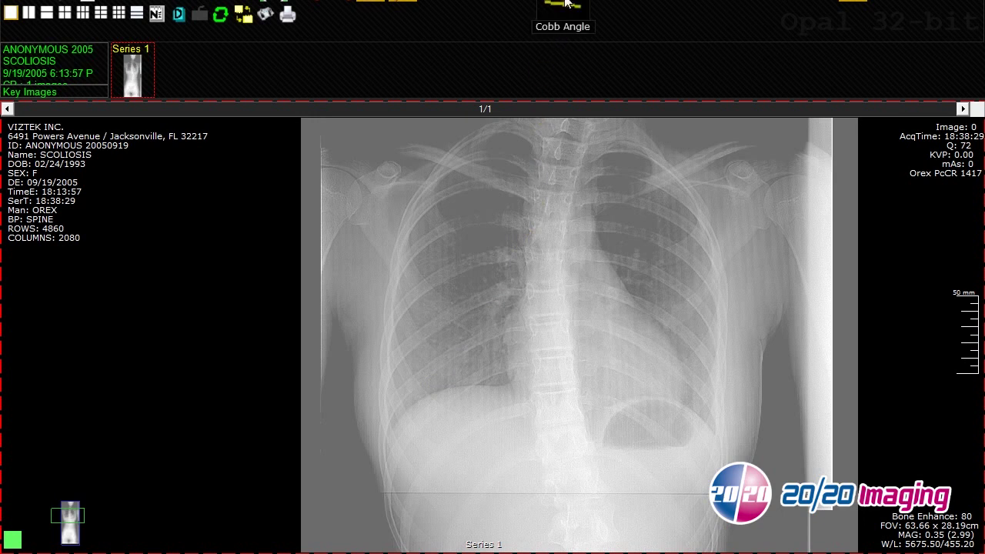
# Step: Measure the Cobb angle of the thoracic curve between the uppermost visible vertebra and the one just below the diaphragm, with the apex at mid-curve
pyautogui.click(564, 6)
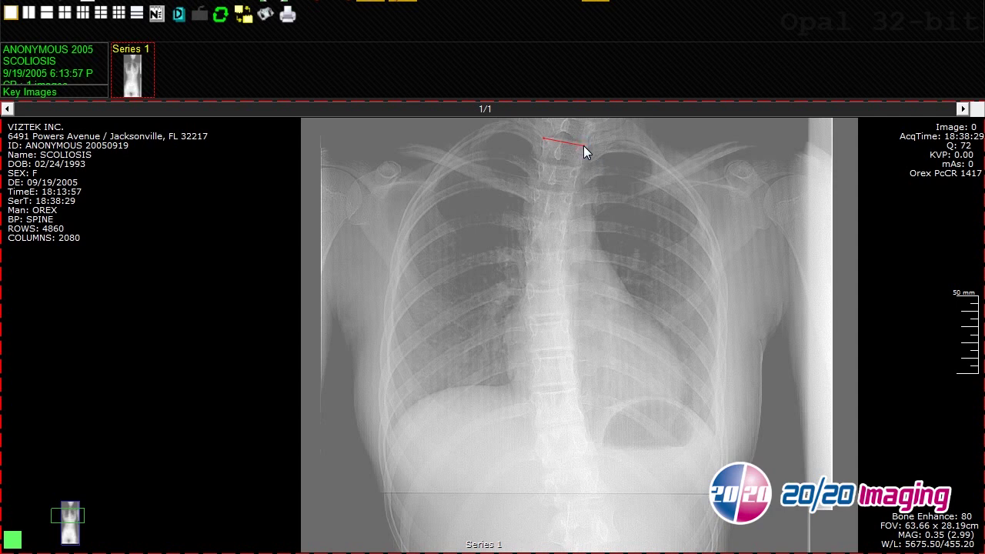
pyautogui.click(537, 427)
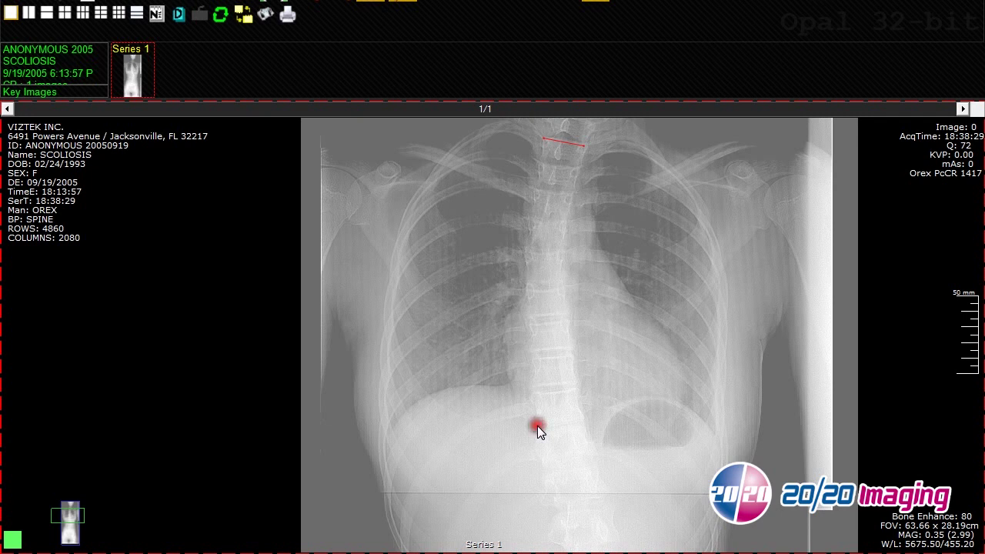
pyautogui.click(579, 421)
pyautogui.moveTo(580, 418)
pyautogui.mouseDown()
pyautogui.moveTo(516, 310)
pyautogui.moveTo(534, 274)
pyautogui.moveTo(522, 294)
pyautogui.mouseUp()
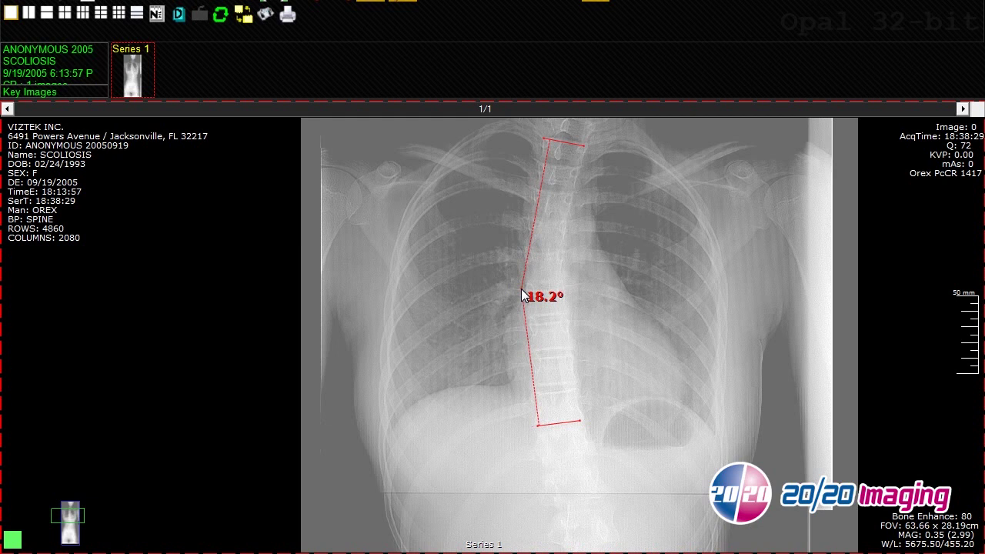
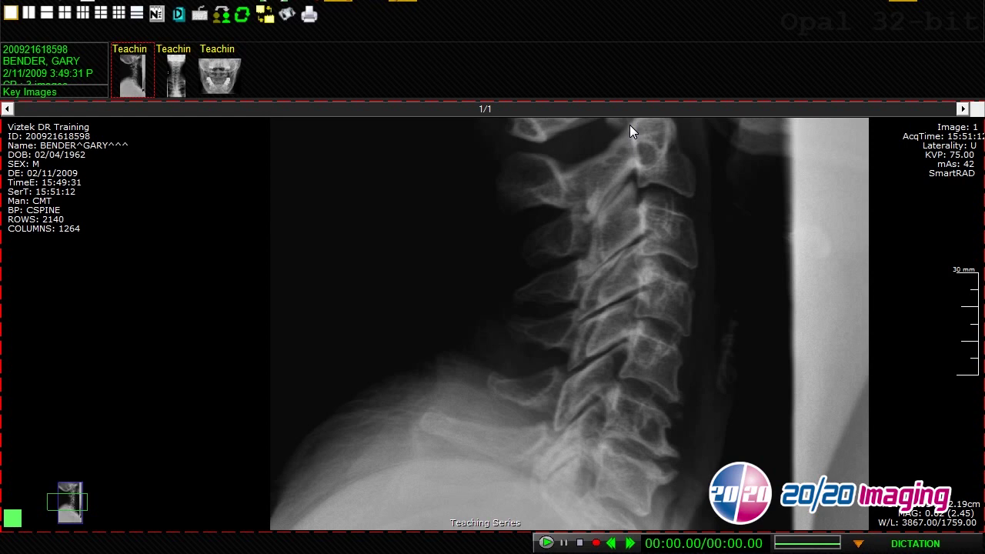
# Step: Mark the posterior edge of each vertebral body down the lateral cervical spine to measure the offsets between them, and end the annotation
pyautogui.moveTo(630, 125); pyautogui.dragTo(638, 178)
pyautogui.click(641, 206)
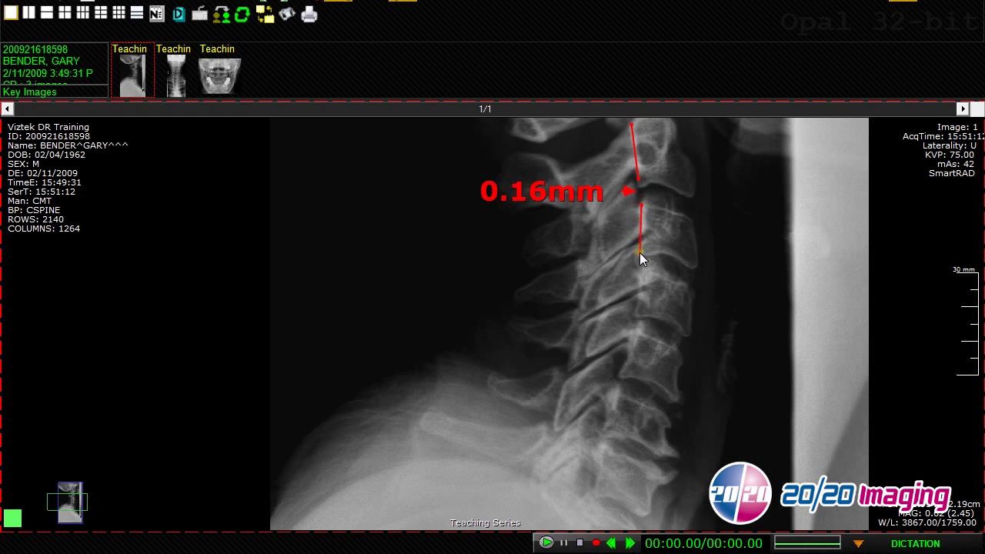
pyautogui.moveTo(642, 266); pyautogui.dragTo(602, 436)
pyautogui.click(599, 445)
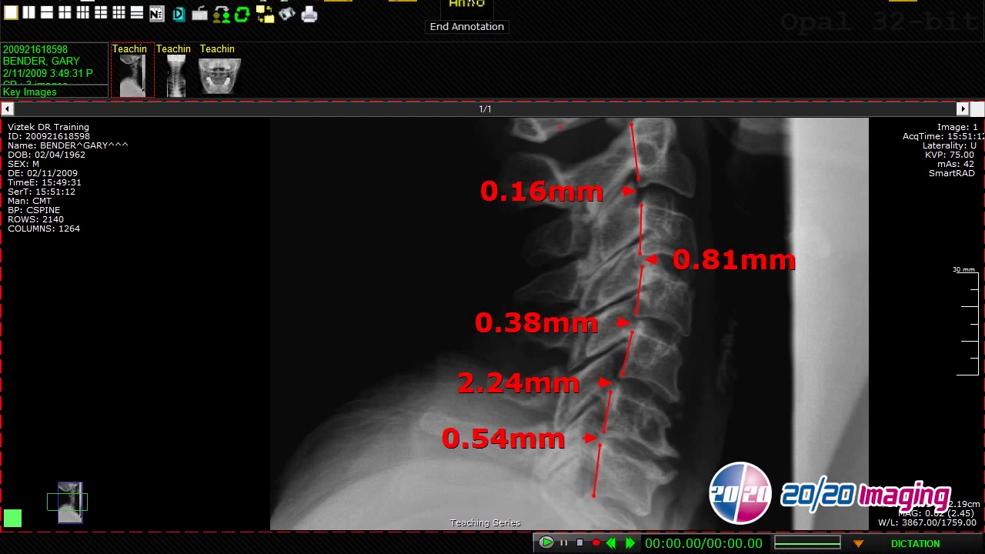
pyautogui.click(483, 4)
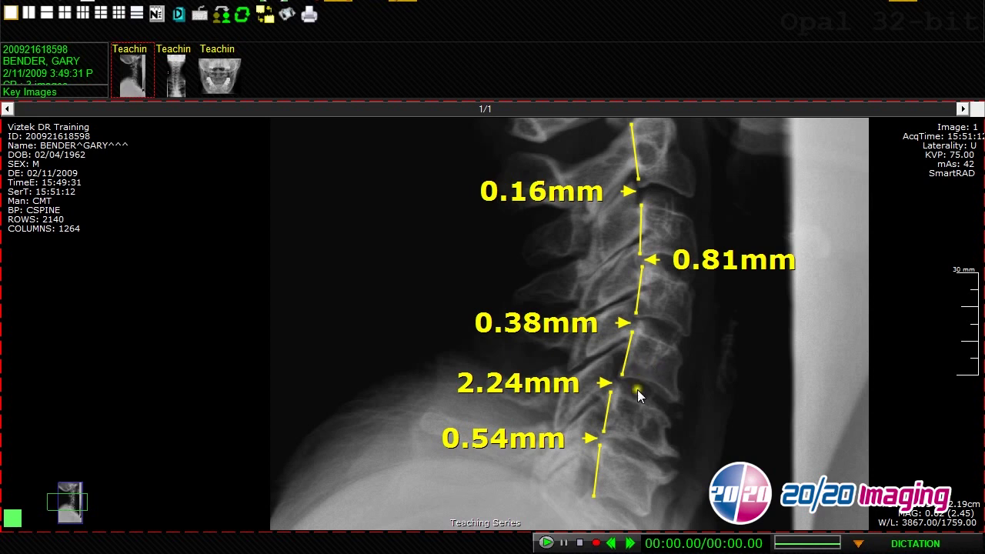
pyautogui.click(512, 418)
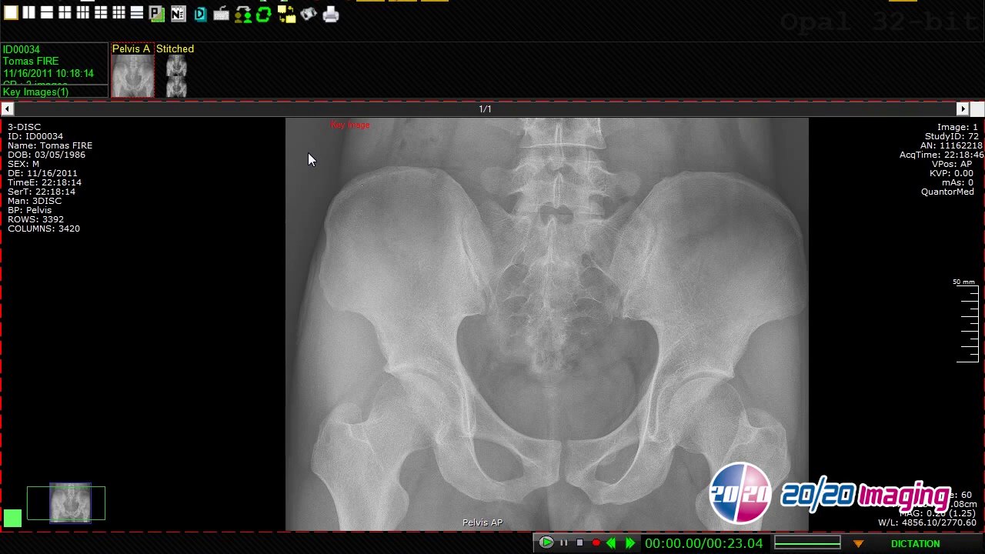
# Step: Place measurement points on the iliac crests and the sacral base of the Pelvis AP image
pyautogui.click(382, 188)
pyautogui.click(565, 212)
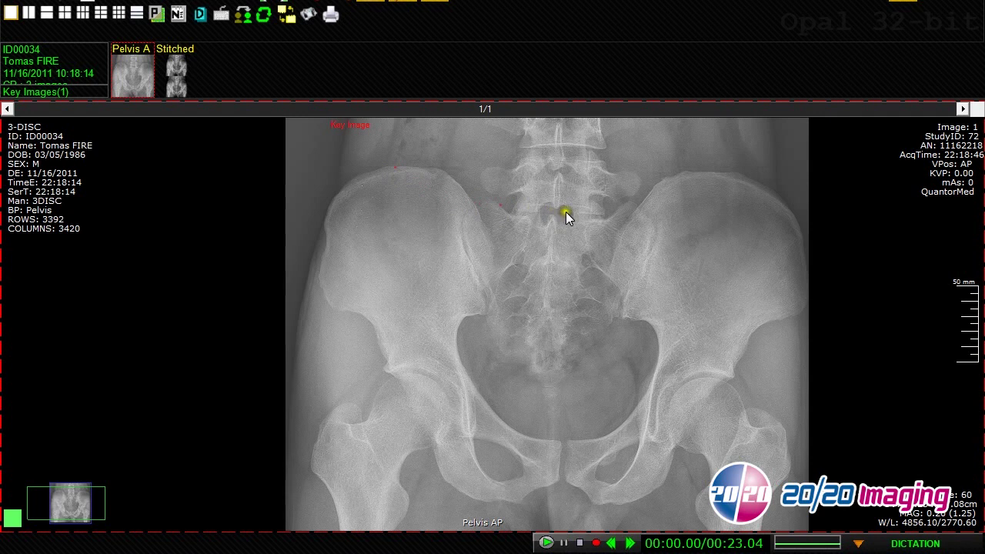
pyautogui.rightClick(695, 170)
pyautogui.rightClick(511, 213)
pyautogui.click(318, 276)
pyautogui.click(464, 222)
pyautogui.click(608, 264)
pyautogui.click(704, 377)
pyautogui.click(620, 504)
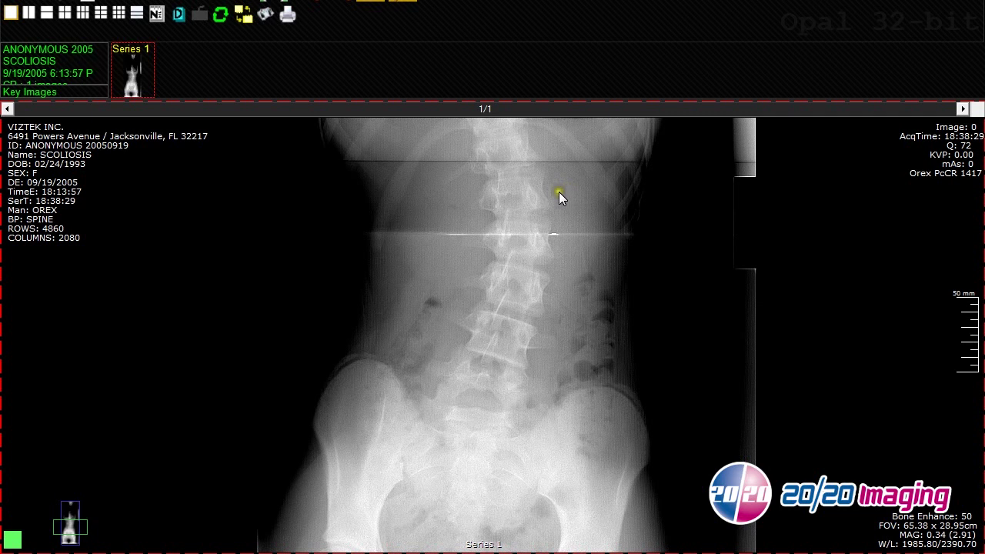
# Step: Label the lumbar vertebrae L1 to L5 beside the spine on the scoliosis image
pyautogui.click(570, 234)
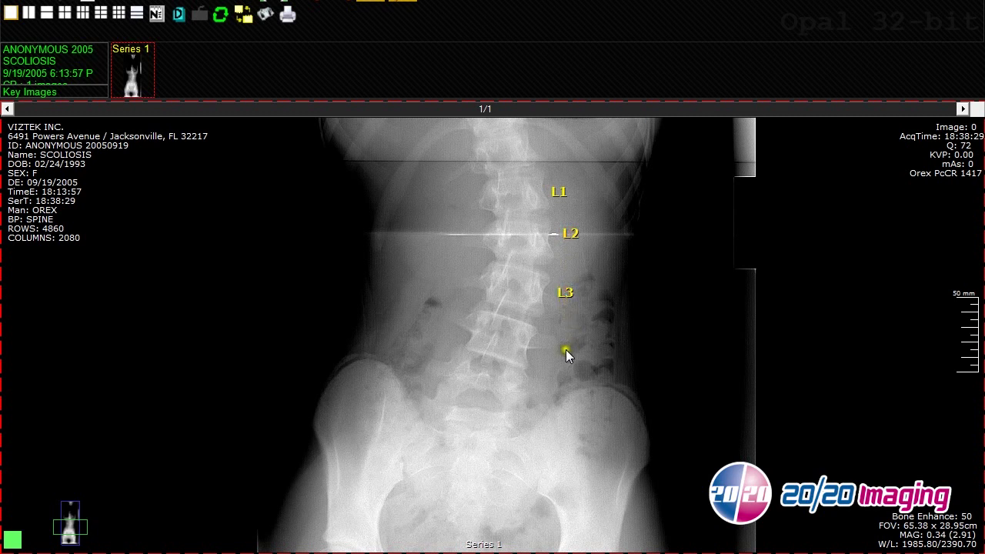
pyautogui.click(561, 346)
pyautogui.click(545, 391)
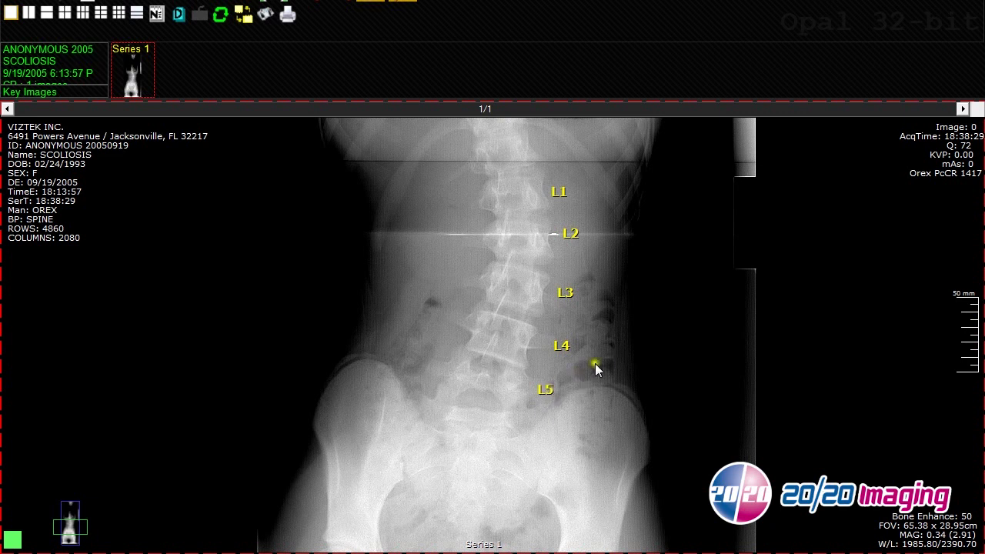